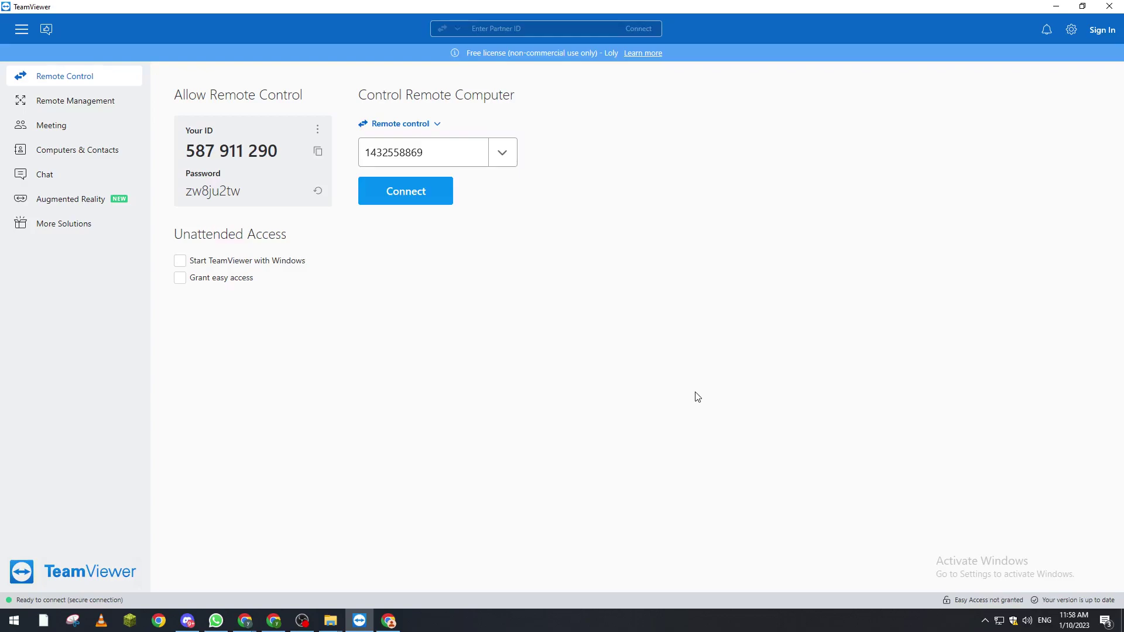
- Bring up the TeamViewer options window on the General settings page
left_click(302, 622)
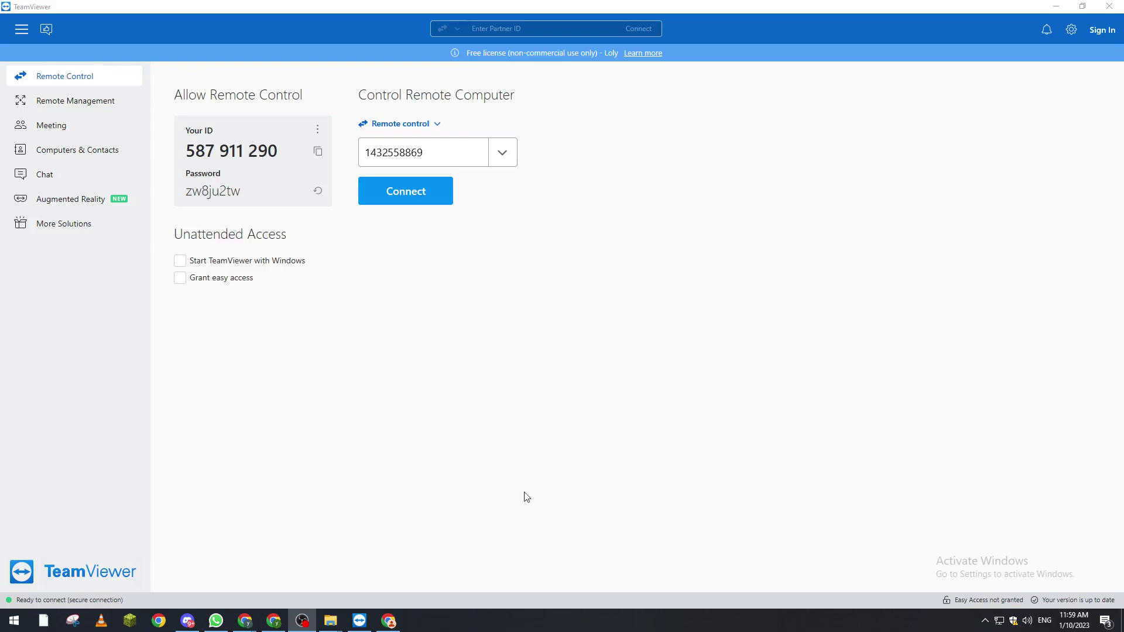
left_click(1073, 32)
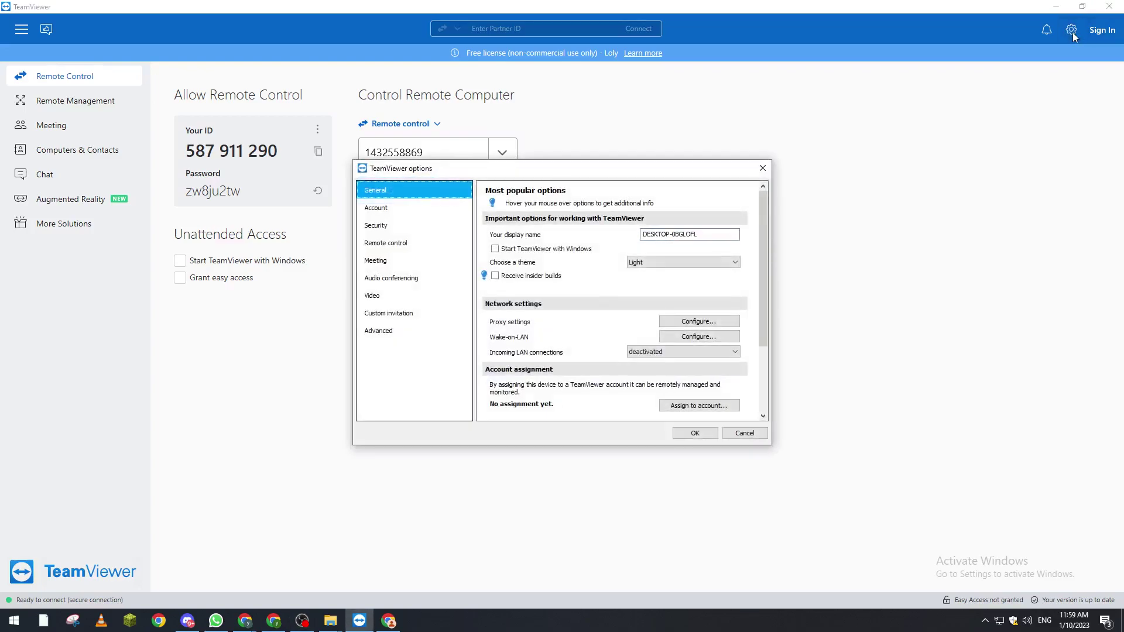
left_click_drag(761, 282, 761, 353)
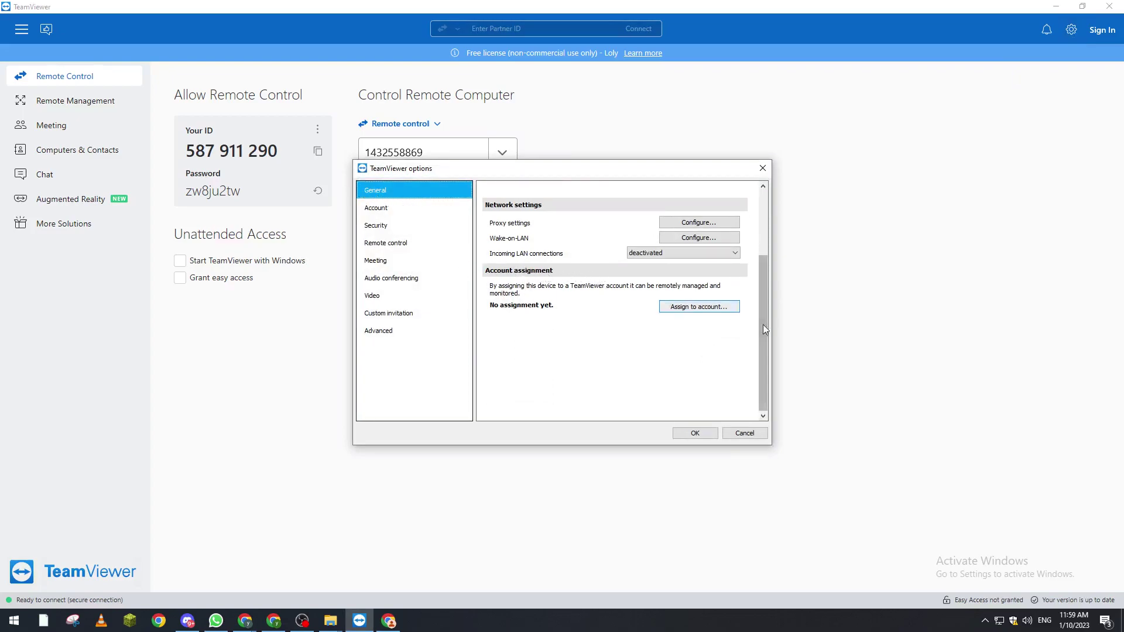
- Assign this device to the TeamViewer account using the entered email and password
left_click(667, 309)
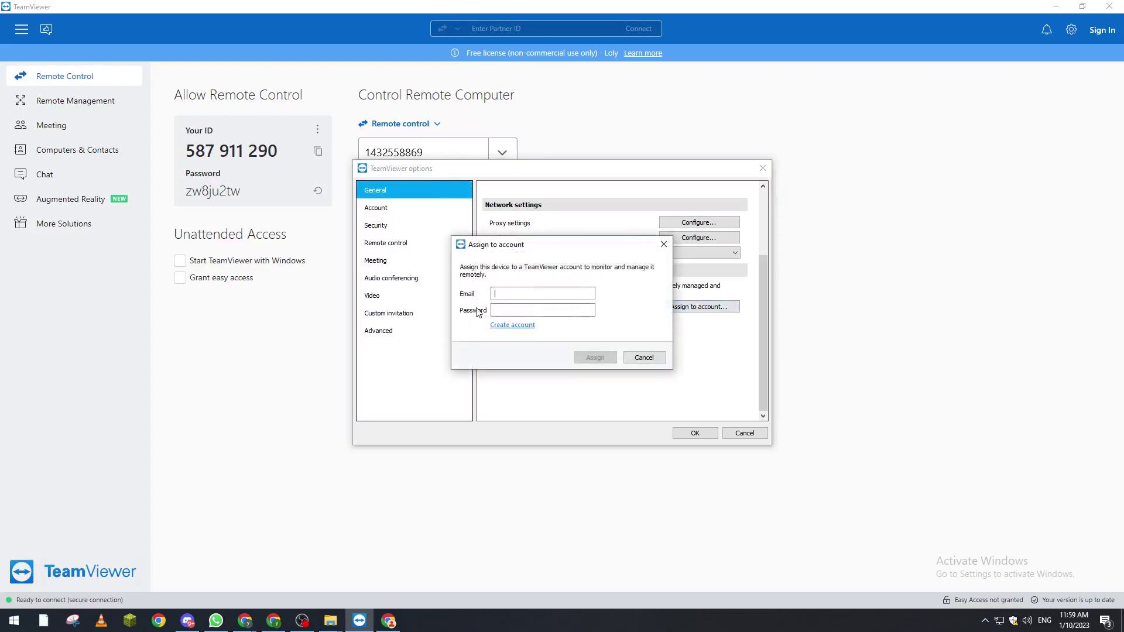
key("Tab")
left_click(665, 247)
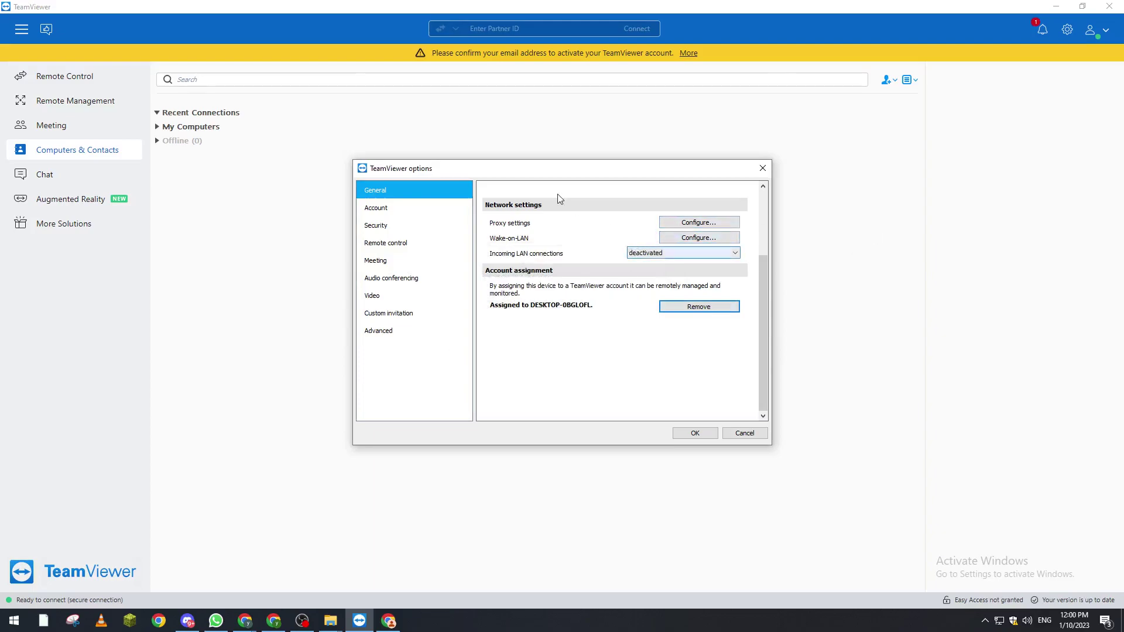
- Set Incoming LAN connections to accept
left_click_drag(553, 167, 470, 163)
left_click(630, 247)
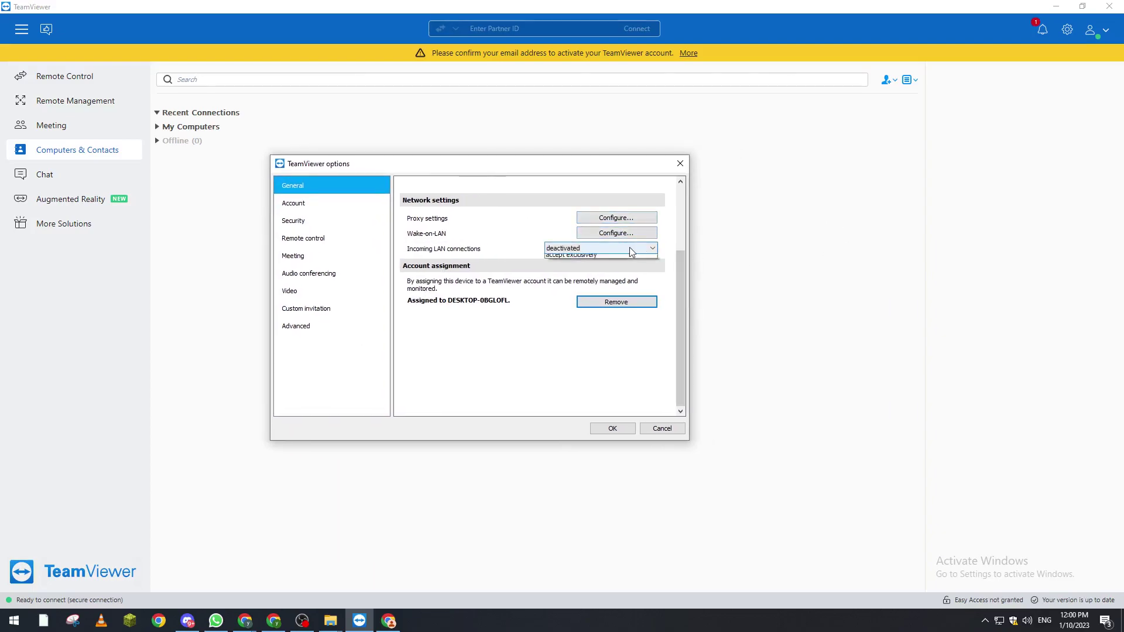
left_click(601, 261)
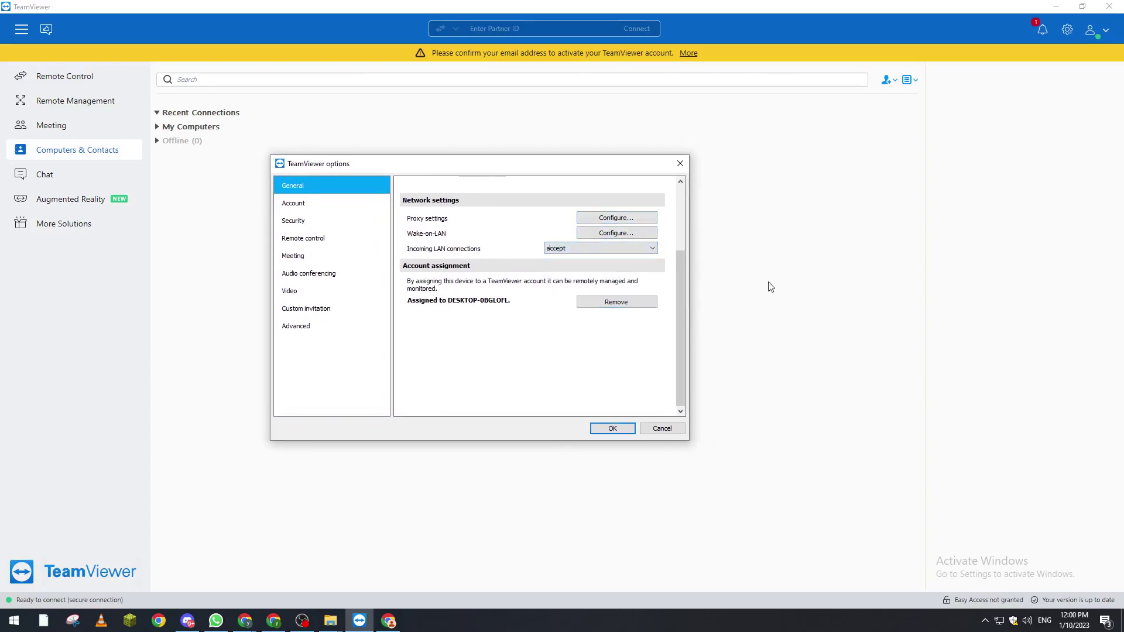
- In Wake-on-LAN settings, choose waking via another TeamViewer within the local network
left_click(613, 234)
mouse_move(492, 149)
left_mouse_down()
mouse_move(924, 141)
mouse_move(914, 122)
left_mouse_up()
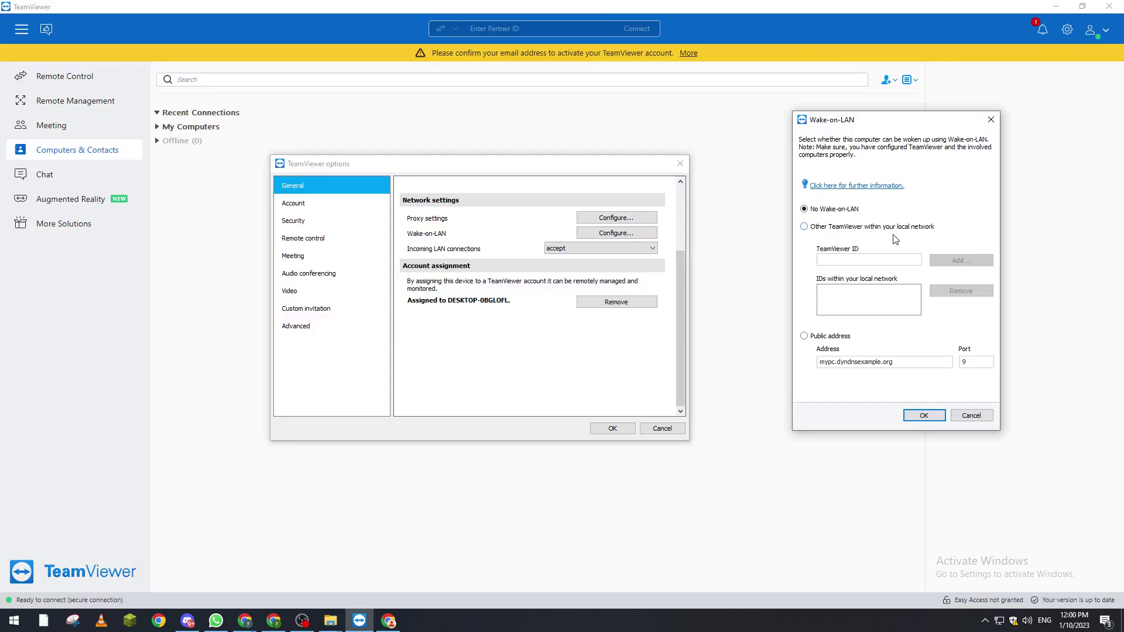
left_click(870, 230)
- Add TeamViewer ID 33333333 to the local-network Wake-on-LAN list
left_click(899, 259)
type("33333333")
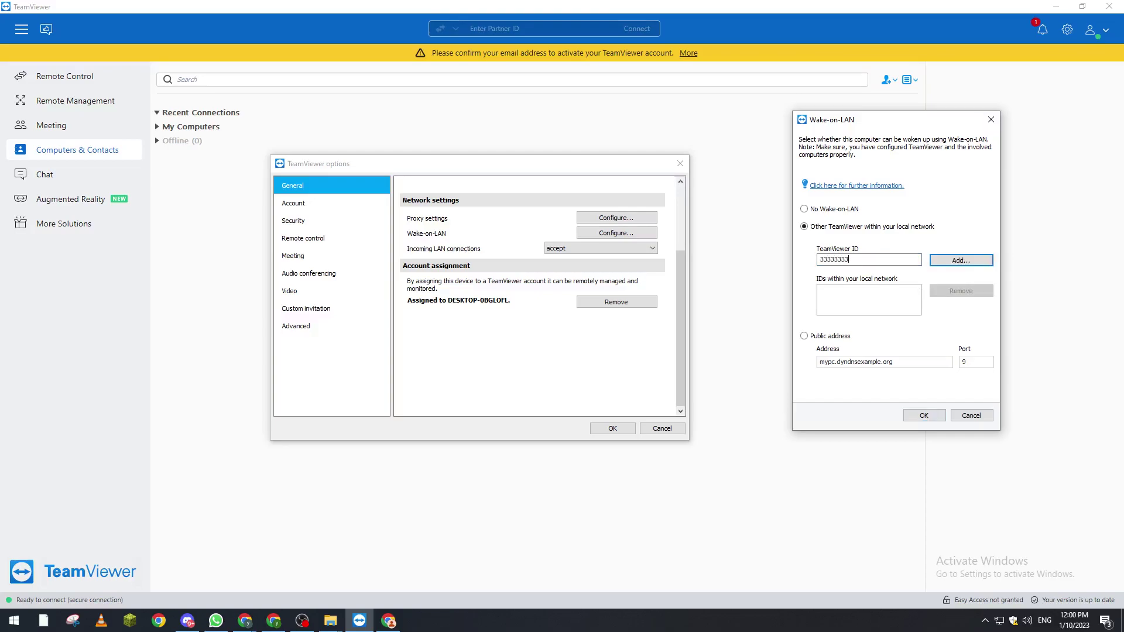
left_click(960, 260)
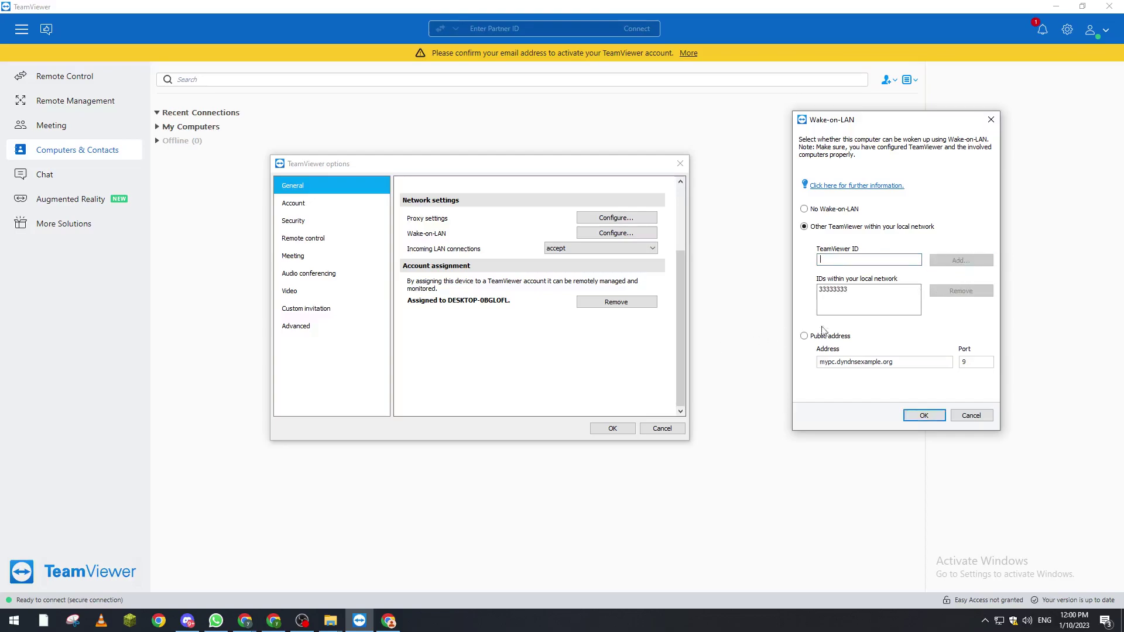
- Confirm the Wake-on-LAN dialog, then check proxy settings and leave them on automatic detection
left_click(924, 416)
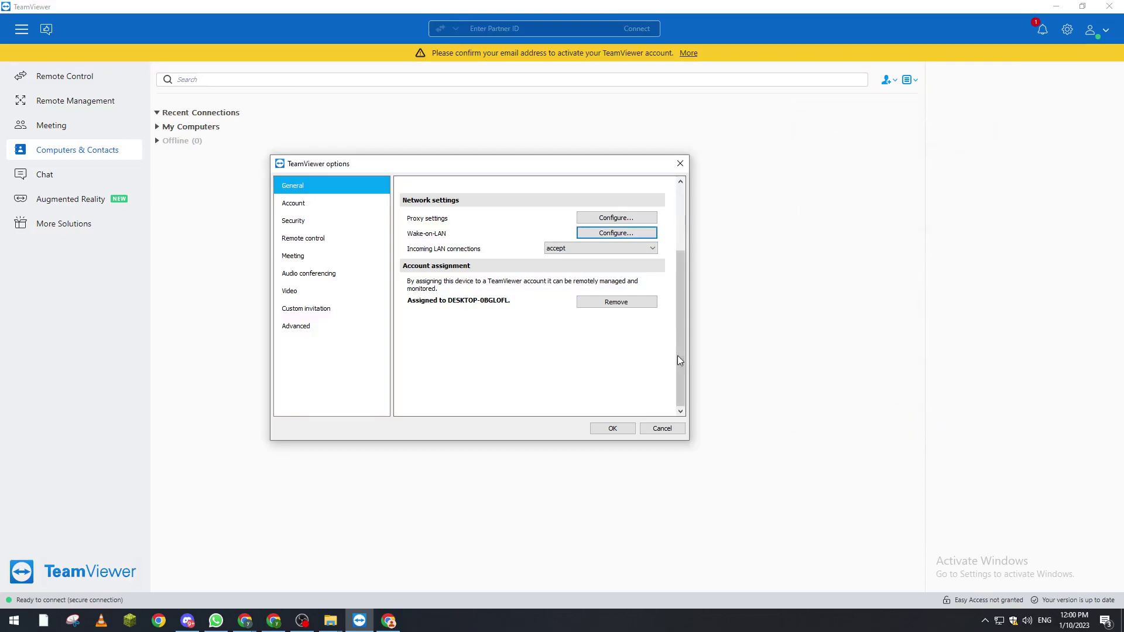
left_click(616, 218)
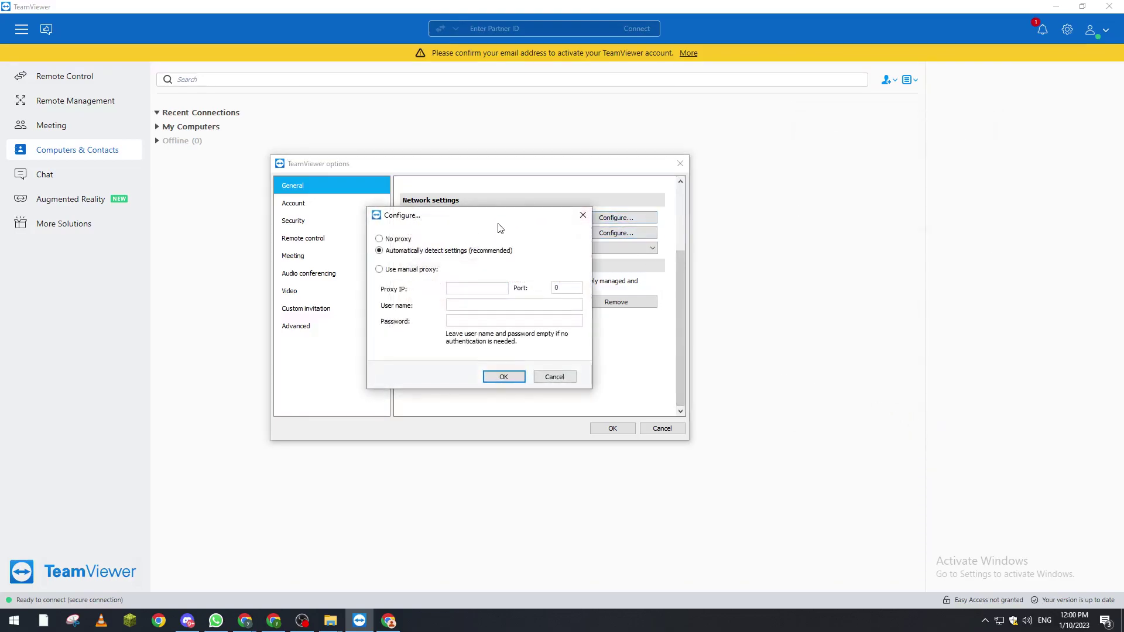
left_click(582, 216)
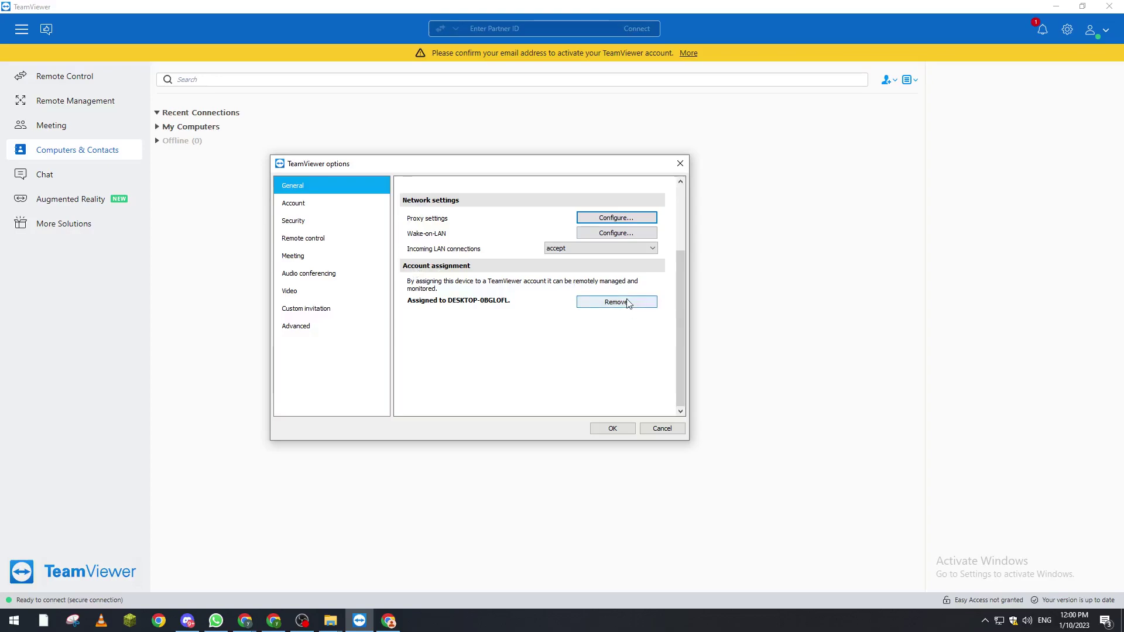
- Apply the options and switch to the Remote Control view
left_click(612, 429)
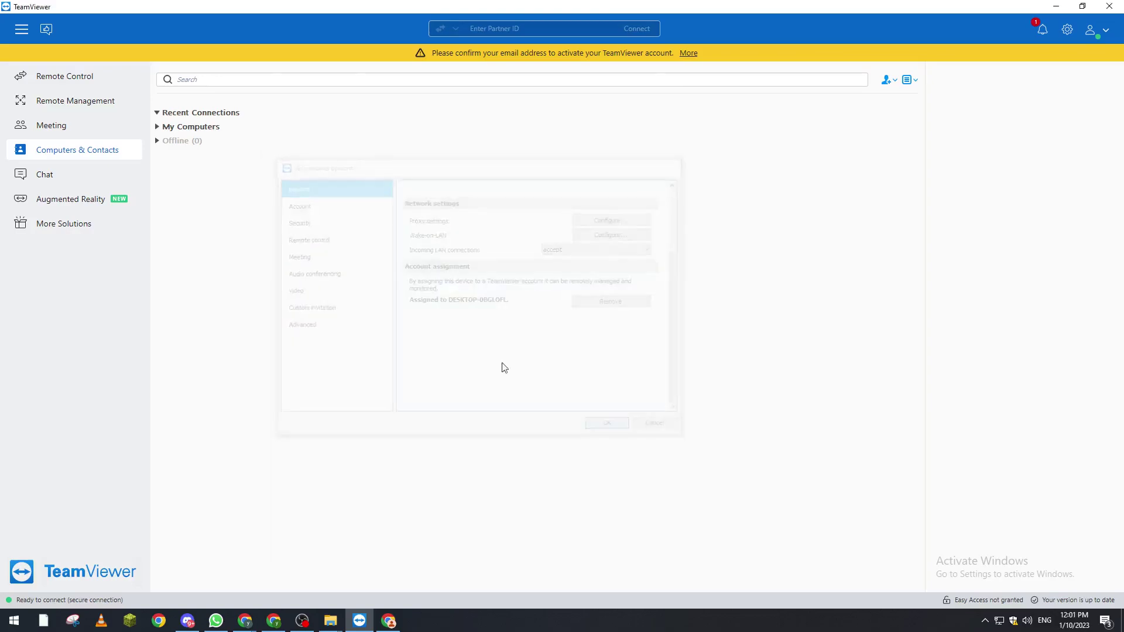
left_click(85, 82)
- Review the recent partner IDs list and the remote control / file transfer mode choices
left_click(503, 152)
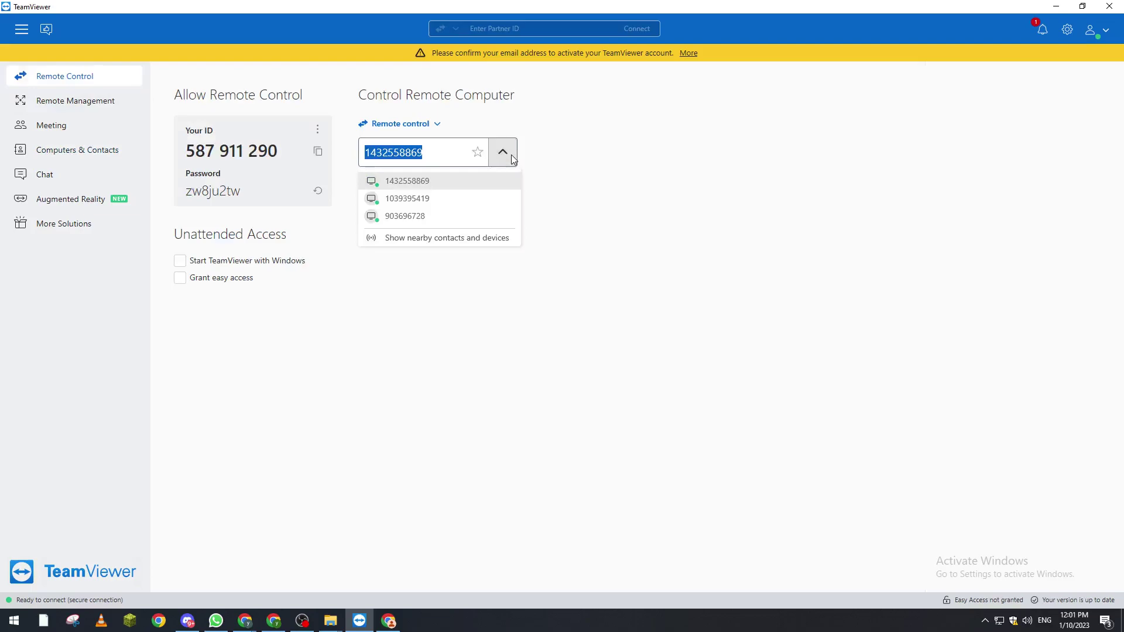
left_click(511, 155)
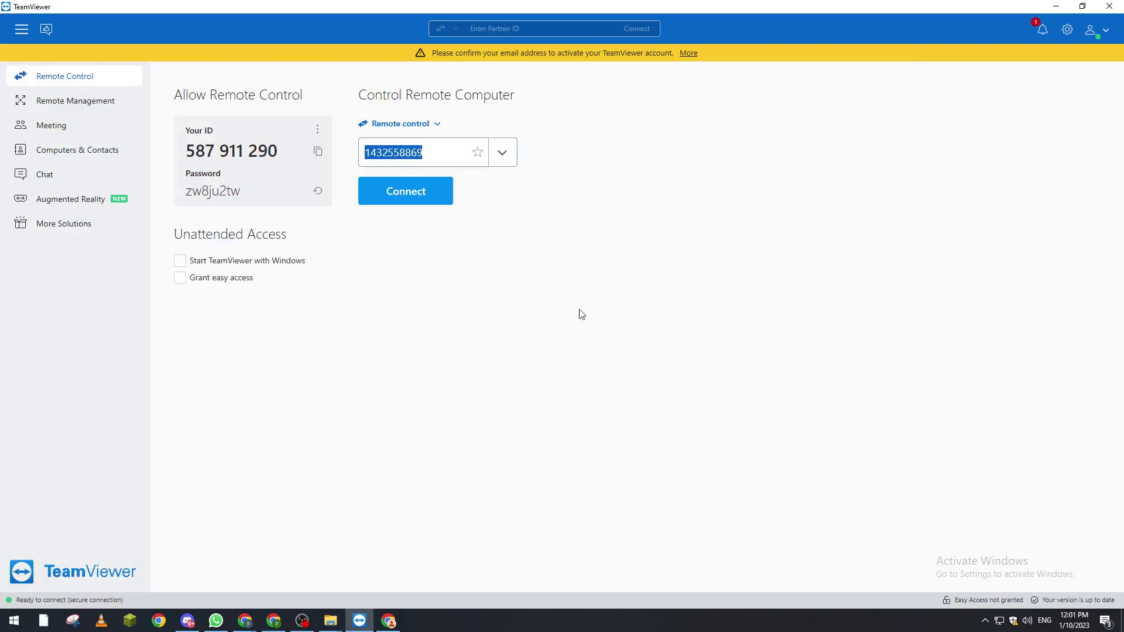
left_click(437, 124)
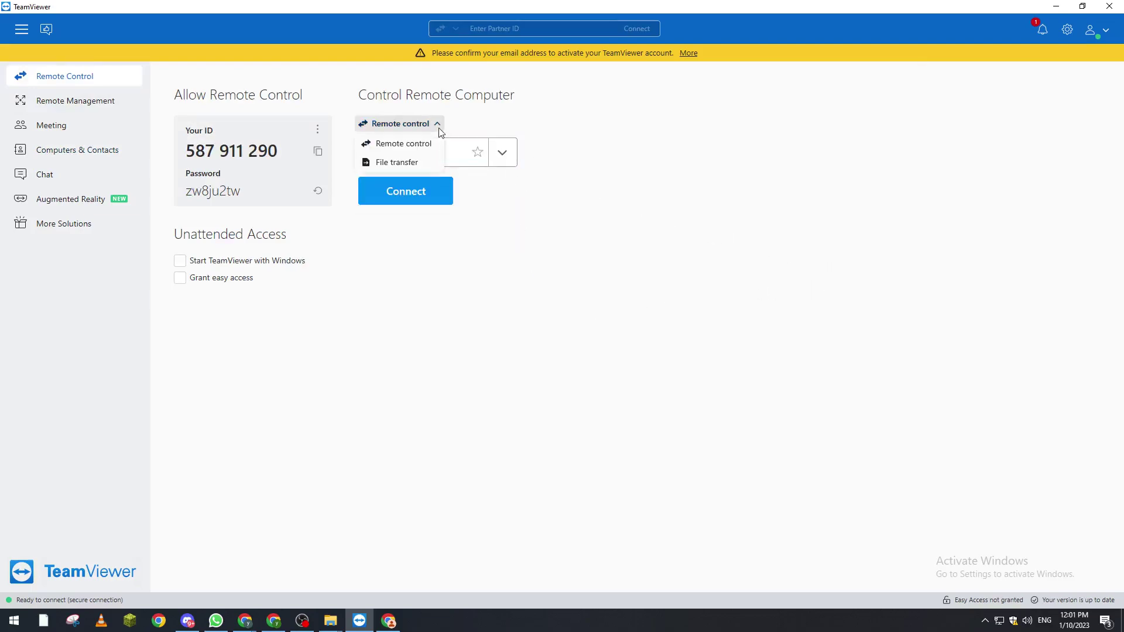